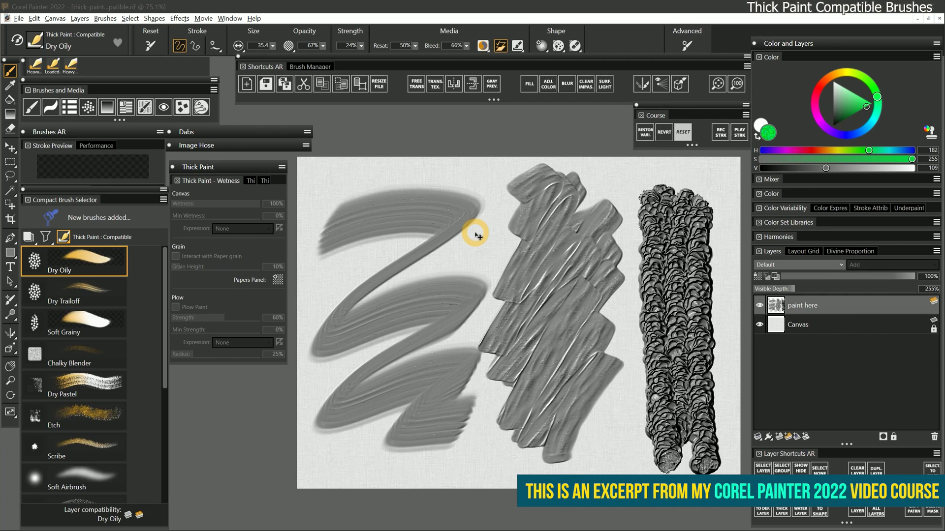
Step: Airbrush soft purple over the top curve, then smear its edge with the Smooth Knife Blender
{"action": "left_click", "coordinate": [63, 478]}
{"action": "mouse_move", "coordinate": [334, 244]}
{"action": "left_mouse_down"}
{"action": "mouse_move", "coordinate": [402, 217]}
{"action": "mouse_move", "coordinate": [385, 246]}
{"action": "mouse_move", "coordinate": [495, 236]}
{"action": "mouse_move", "coordinate": [499, 262]}
{"action": "mouse_move", "coordinate": [466, 287]}
{"action": "left_mouse_up"}
{"action": "key", "text": "ctrl+shift+b"}
{"action": "mouse_move", "coordinate": [526, 276]}
{"action": "left_mouse_down"}
{"action": "mouse_move", "coordinate": [584, 274]}
{"action": "mouse_move", "coordinate": [492, 288]}
{"action": "mouse_move", "coordinate": [529, 245]}
{"action": "mouse_move", "coordinate": [481, 319]}
{"action": "mouse_move", "coordinate": [609, 310]}
{"action": "mouse_move", "coordinate": [659, 285]}
{"action": "mouse_move", "coordinate": [686, 226]}
{"action": "mouse_move", "coordinate": [658, 276]}
{"action": "mouse_move", "coordinate": [674, 295]}
{"action": "left_mouse_up"}
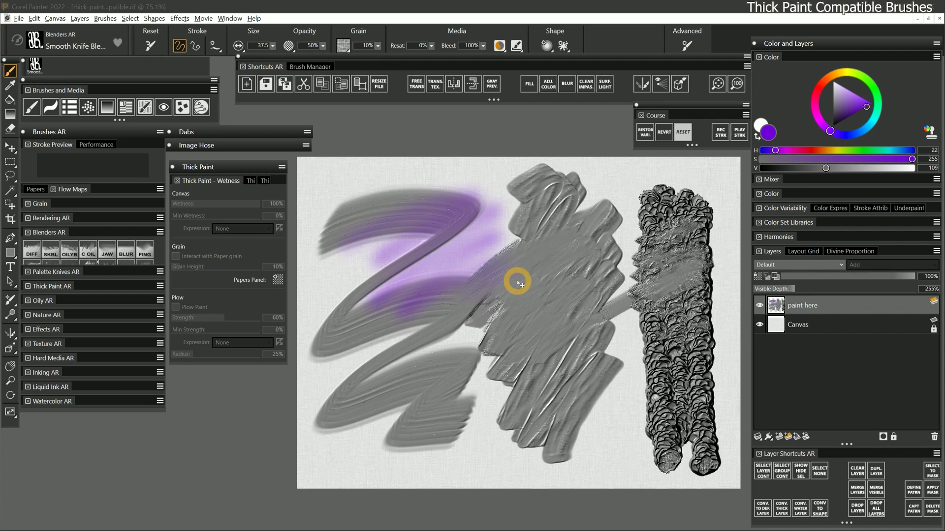
{"action": "left_click", "coordinate": [516, 46]}
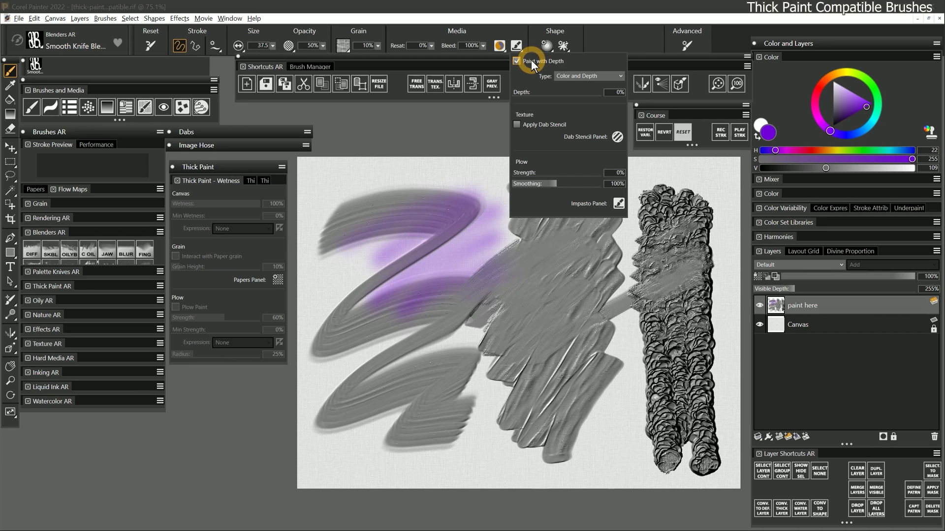
{"action": "left_click", "coordinate": [788, 308]}
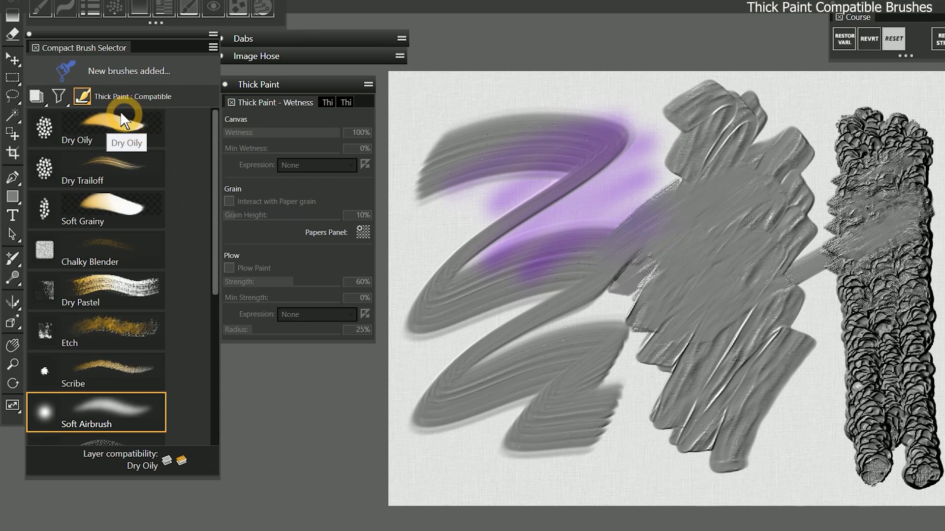
Step: In Dab Type controls, set the brush Method to Plug-in with the Liquid Brush subcategory
{"action": "left_click", "coordinate": [95, 98]}
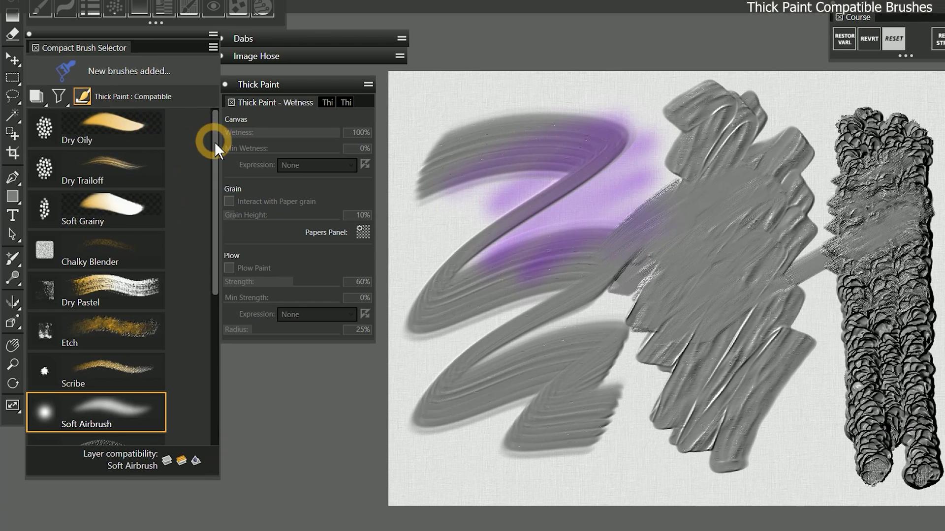
{"action": "left_click_drag", "start_coordinate": [211, 150], "coordinate": [221, 362]}
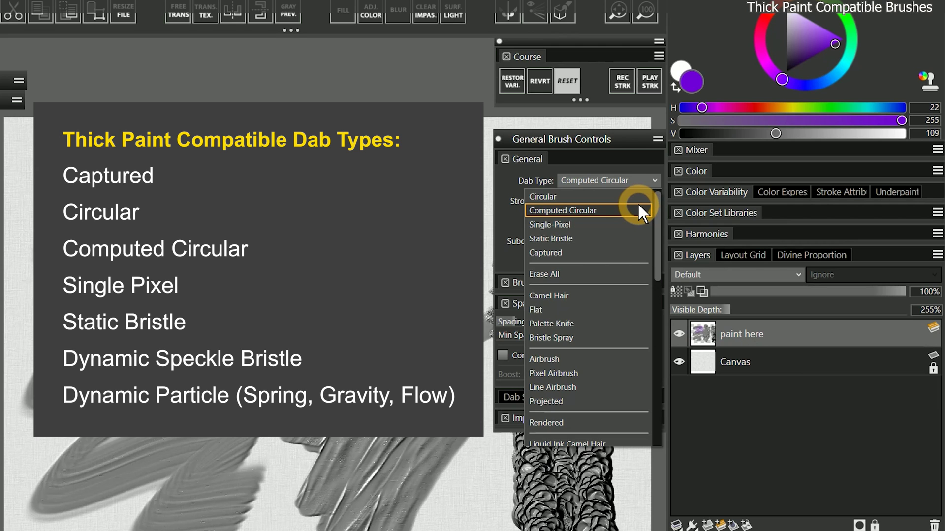
{"action": "left_click", "coordinate": [645, 222]}
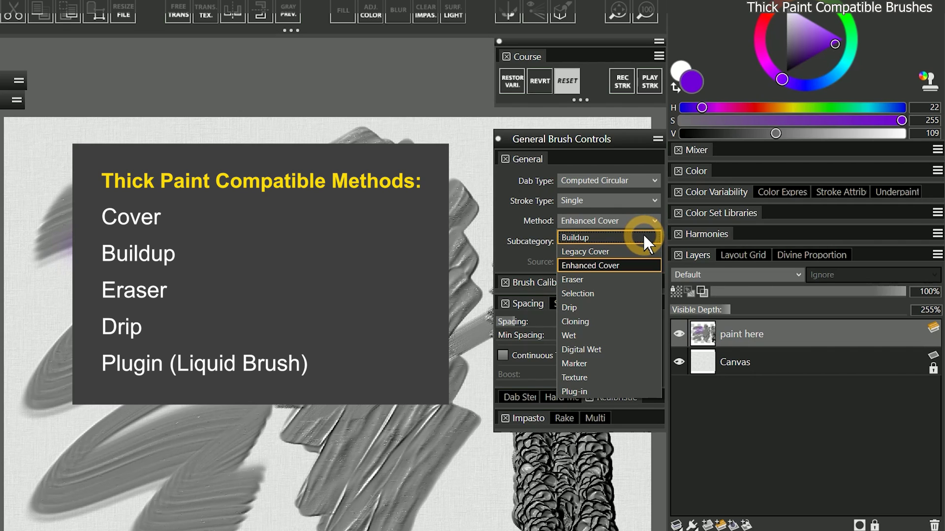
{"action": "left_click", "coordinate": [591, 390]}
{"action": "left_click", "coordinate": [595, 470]}
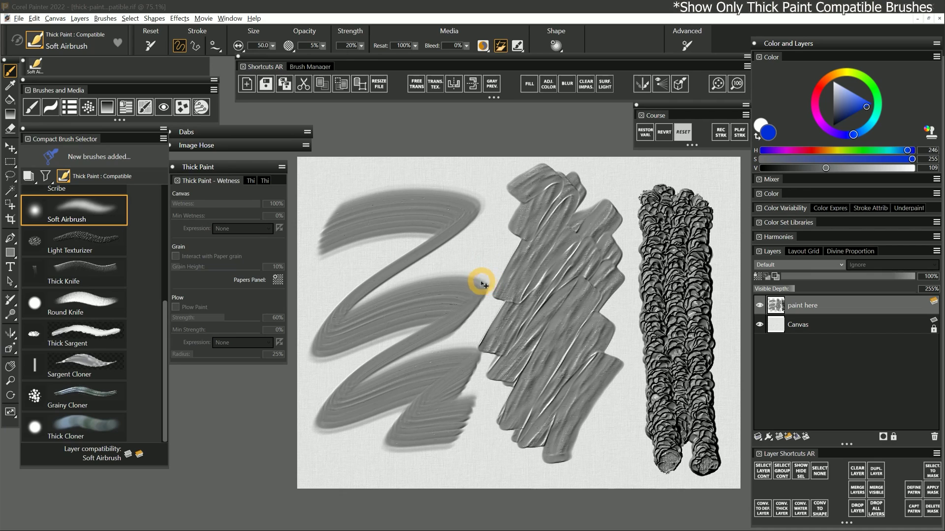
Step: Filter brushes to Thick Paint Compatible and choose the Oils Impressionist Classic brush
{"action": "left_click", "coordinate": [45, 178]}
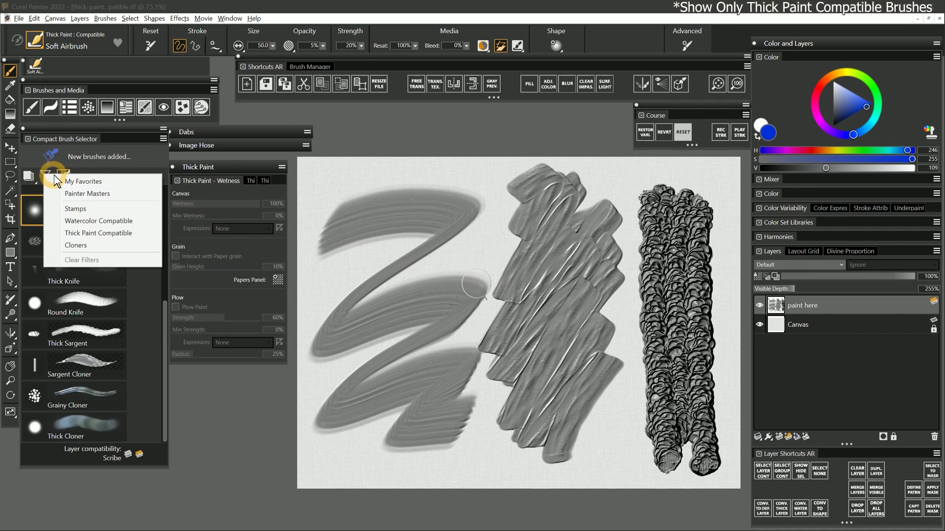
{"action": "left_click", "coordinate": [103, 235]}
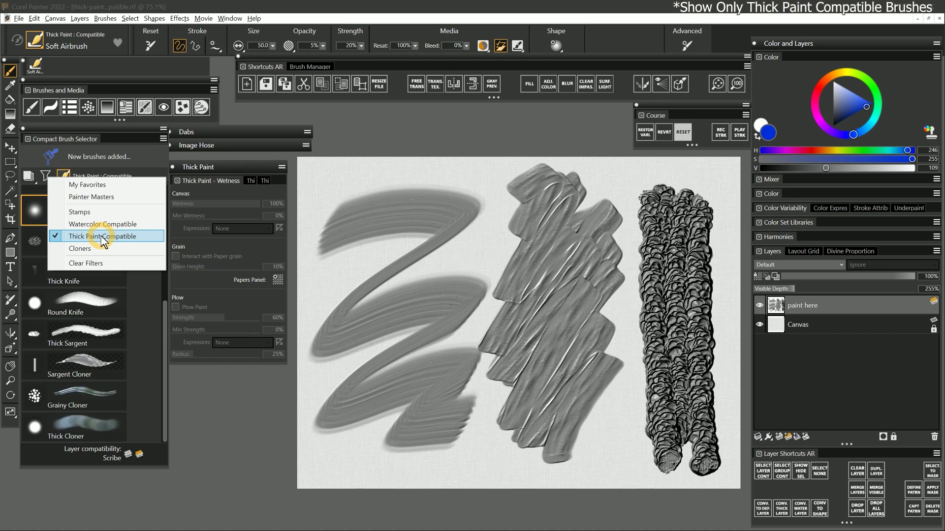
{"action": "key", "text": "Escape"}
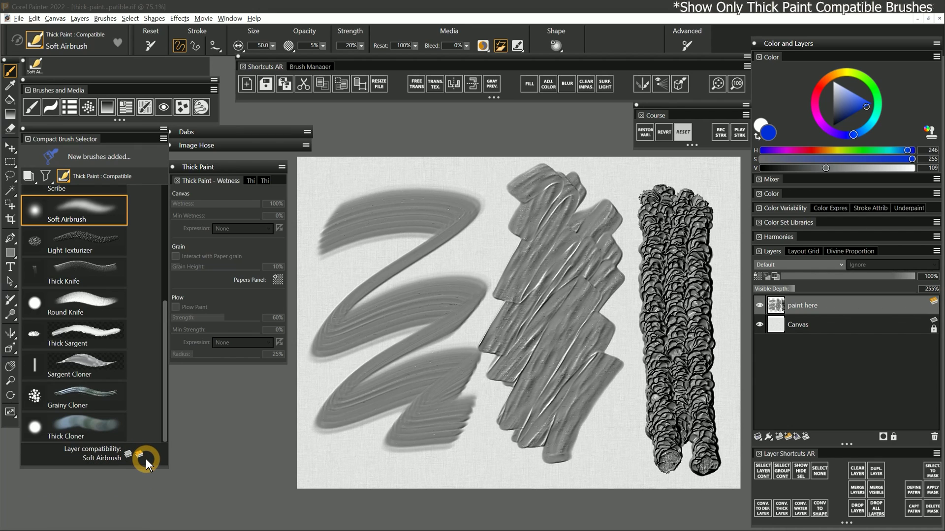
{"action": "left_click", "coordinate": [66, 192]}
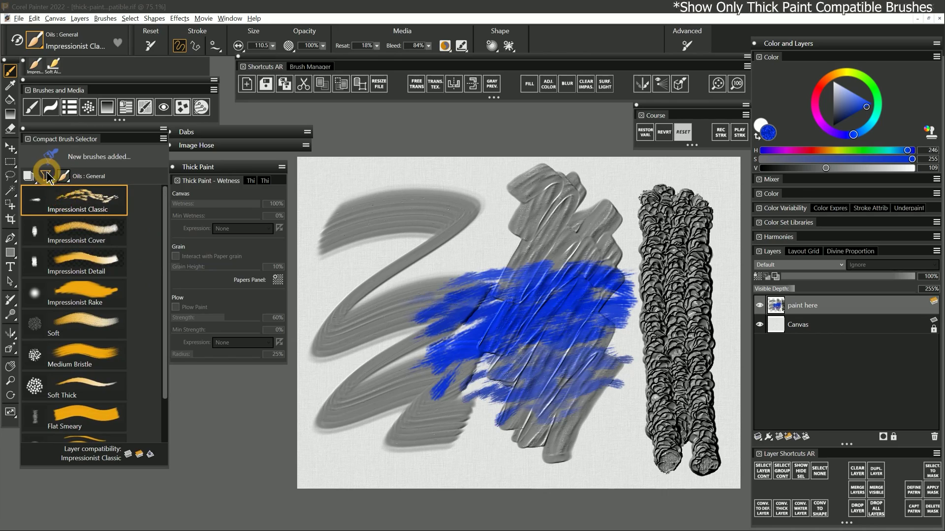
{"action": "left_click", "coordinate": [45, 175]}
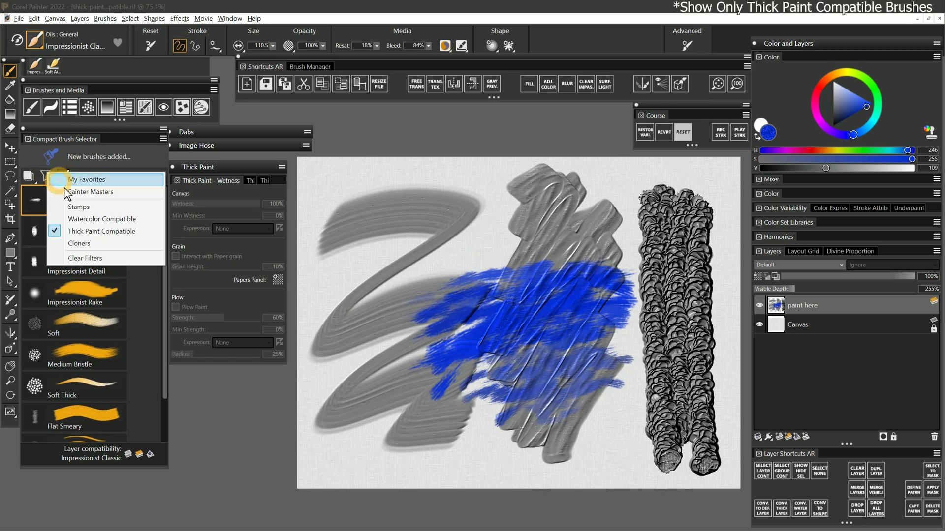
Step: Keep the Thick Paint Compatible filter, spread blue oil over the grey strokes, and show the Impasto depth settings
{"action": "left_click", "coordinate": [82, 229]}
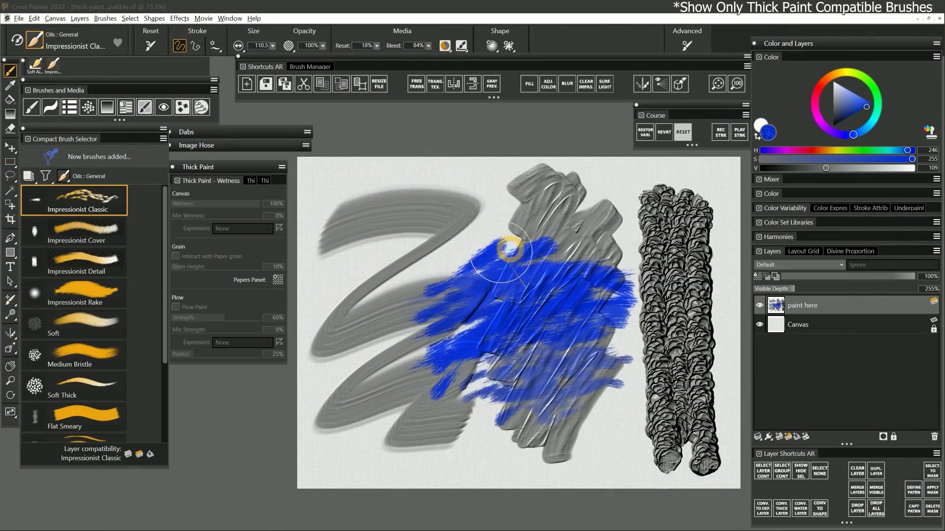
{"action": "mouse_move", "coordinate": [510, 250]}
{"action": "left_mouse_down"}
{"action": "mouse_move", "coordinate": [486, 239]}
{"action": "mouse_move", "coordinate": [519, 273]}
{"action": "mouse_move", "coordinate": [508, 284]}
{"action": "mouse_move", "coordinate": [476, 256]}
{"action": "mouse_move", "coordinate": [413, 250]}
{"action": "mouse_move", "coordinate": [414, 281]}
{"action": "mouse_move", "coordinate": [475, 289]}
{"action": "left_mouse_up"}
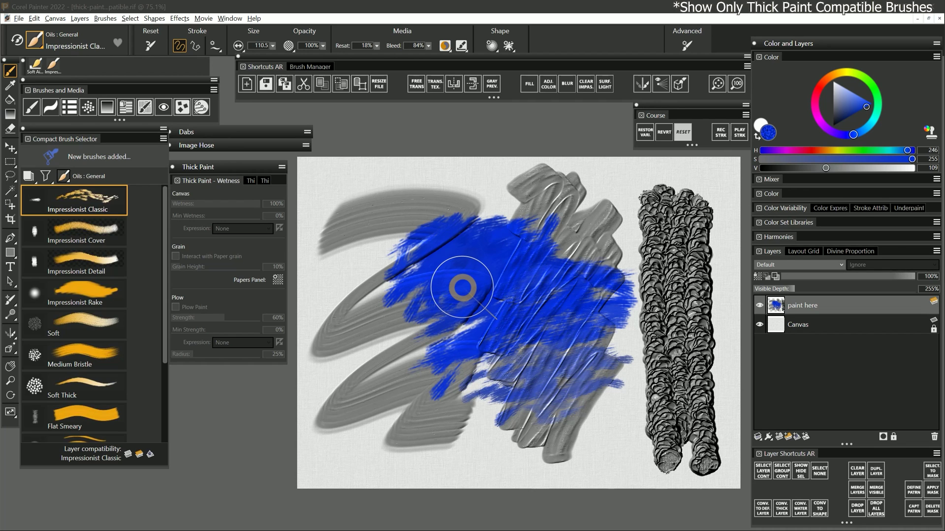
{"action": "left_click", "coordinate": [461, 46]}
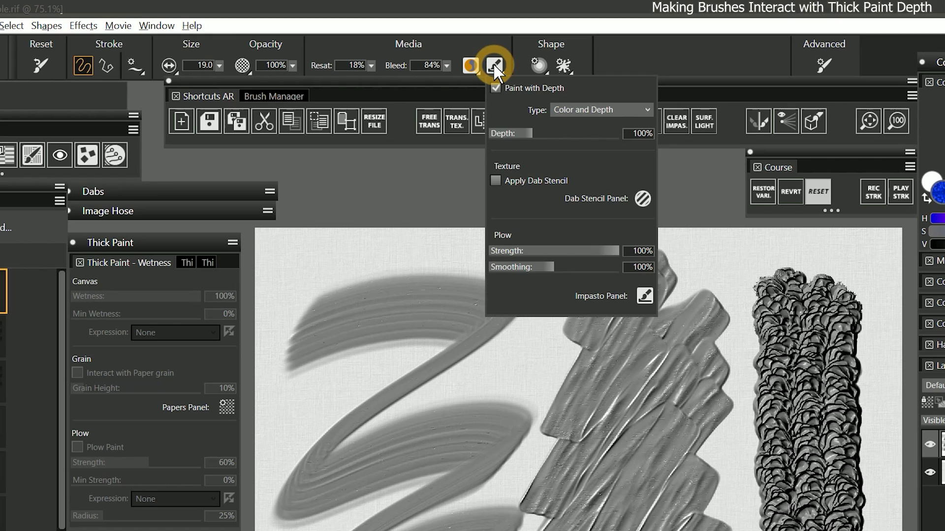
Step: Toggle Paint with Depth off and back on, then open the advanced Impasto brush controls
{"action": "left_click", "coordinate": [495, 85]}
{"action": "left_click", "coordinate": [495, 86]}
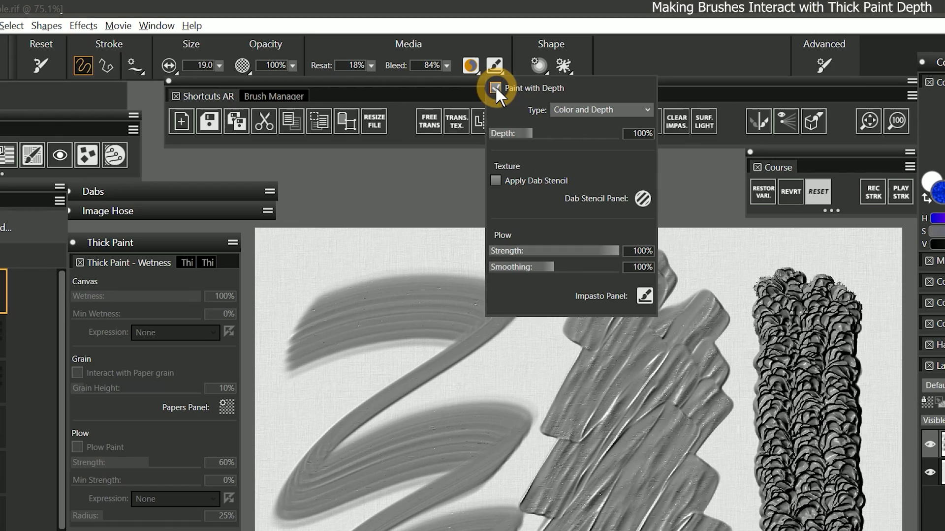
{"action": "left_click", "coordinate": [824, 64]}
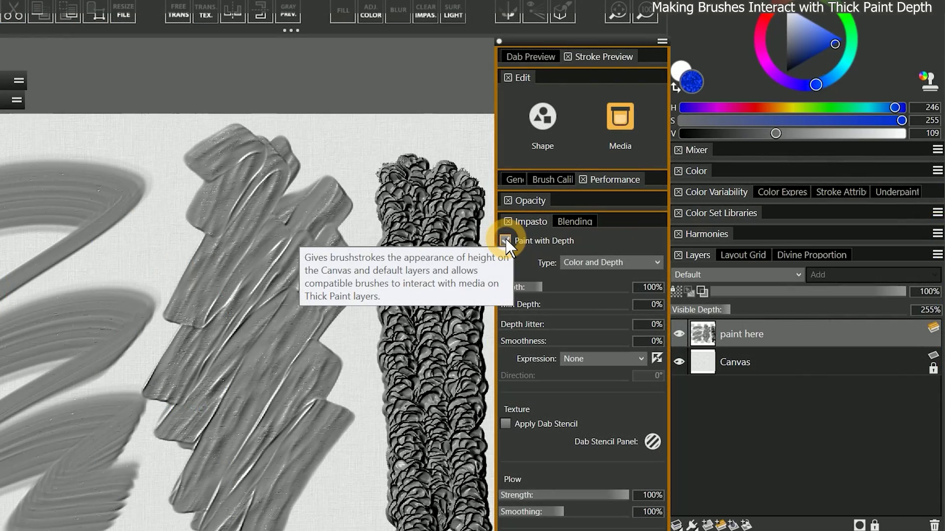
Step: Enable Paint with Depth, paint blue strokes, and test the Depth Only impasto type
{"action": "left_click", "coordinate": [506, 240]}
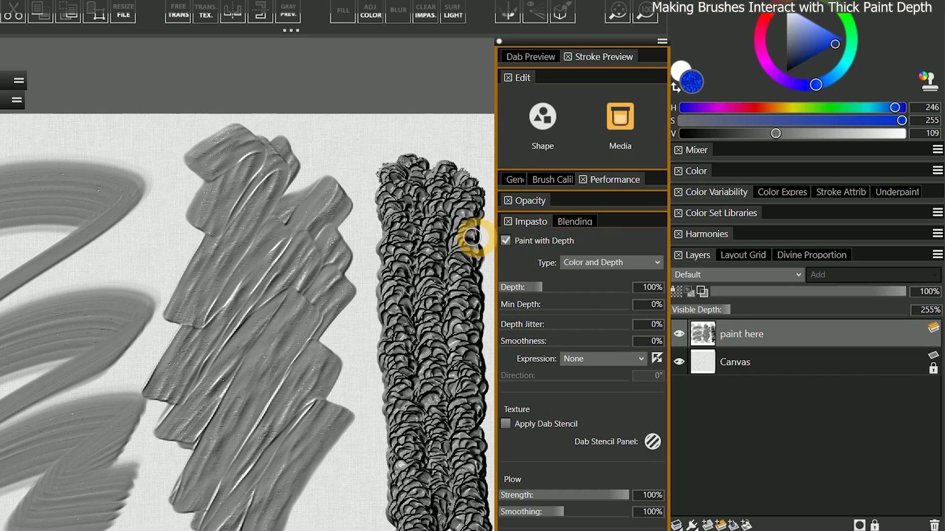
{"action": "mouse_move", "coordinate": [438, 224]}
{"action": "left_mouse_down"}
{"action": "mouse_move", "coordinate": [257, 232]}
{"action": "mouse_move", "coordinate": [88, 280]}
{"action": "left_mouse_up"}
{"action": "mouse_move", "coordinate": [213, 250]}
{"action": "left_mouse_down"}
{"action": "mouse_move", "coordinate": [412, 250]}
{"action": "mouse_move", "coordinate": [254, 256]}
{"action": "mouse_move", "coordinate": [139, 286]}
{"action": "mouse_move", "coordinate": [244, 262]}
{"action": "mouse_move", "coordinate": [445, 257]}
{"action": "mouse_move", "coordinate": [339, 306]}
{"action": "mouse_move", "coordinate": [386, 323]}
{"action": "left_mouse_up"}
{"action": "left_click", "coordinate": [594, 264]}
{"action": "left_click", "coordinate": [594, 279]}
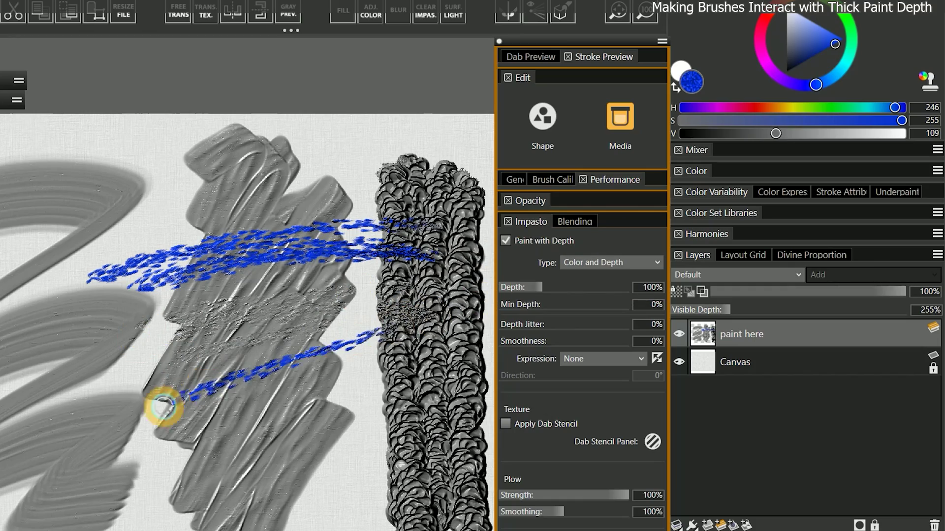
{"action": "left_click_drag", "start_coordinate": [163, 405], "coordinate": [302, 369]}
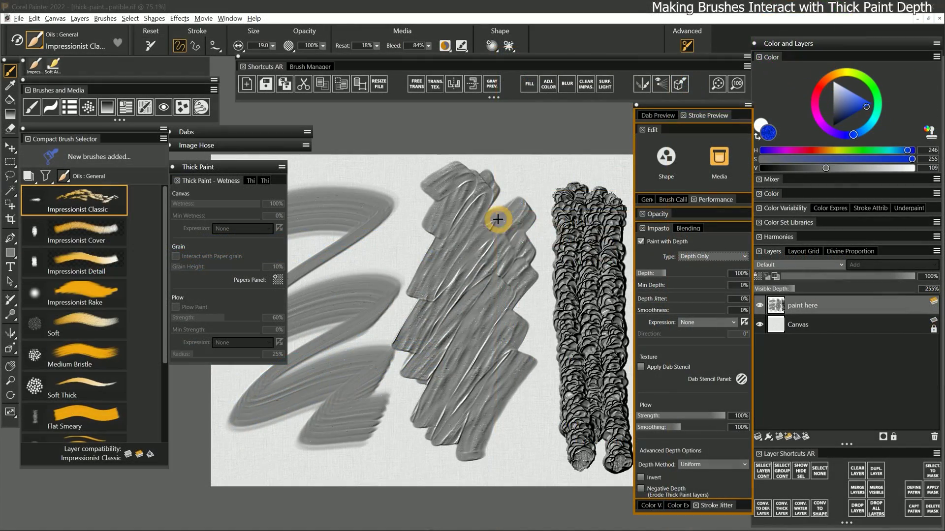
Step: Enlarge the brush to 147, switch impasto to Color and Depth, and paint a textured stroke
{"action": "mouse_move", "coordinate": [498, 218]}
{"action": "left_mouse_down"}
{"action": "mouse_move", "coordinate": [505, 253]}
{"action": "mouse_move", "coordinate": [539, 230]}
{"action": "mouse_move", "coordinate": [573, 223]}
{"action": "mouse_move", "coordinate": [461, 237]}
{"action": "mouse_move", "coordinate": [426, 254]}
{"action": "mouse_move", "coordinate": [531, 255]}
{"action": "mouse_move", "coordinate": [435, 294]}
{"action": "mouse_move", "coordinate": [575, 305]}
{"action": "mouse_move", "coordinate": [498, 337]}
{"action": "left_mouse_up"}
{"action": "left_click", "coordinate": [716, 257]}
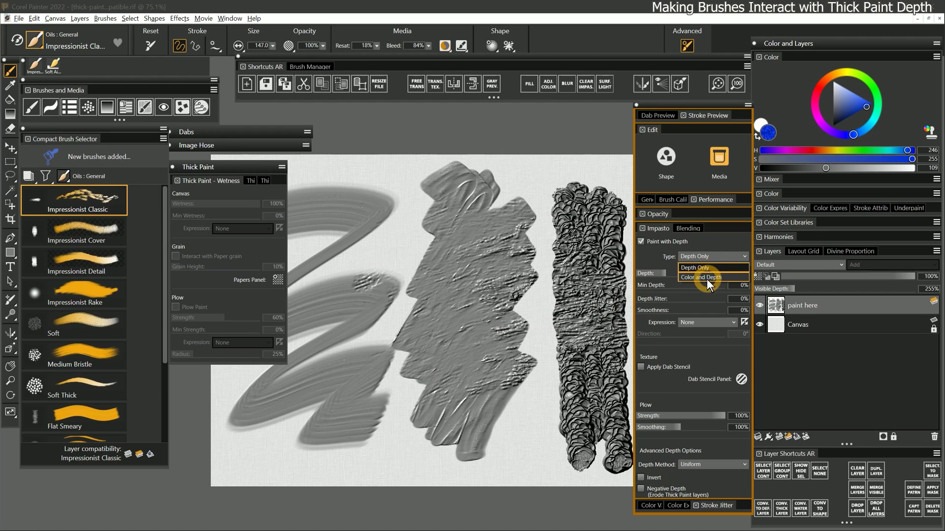
{"action": "left_click", "coordinate": [707, 278]}
{"action": "mouse_move", "coordinate": [569, 257]}
{"action": "left_mouse_down"}
{"action": "mouse_move", "coordinate": [449, 284]}
{"action": "mouse_move", "coordinate": [395, 312]}
{"action": "mouse_move", "coordinate": [477, 294]}
{"action": "mouse_move", "coordinate": [511, 301]}
{"action": "mouse_move", "coordinate": [407, 365]}
{"action": "mouse_move", "coordinate": [567, 336]}
{"action": "mouse_move", "coordinate": [559, 352]}
{"action": "mouse_move", "coordinate": [599, 282]}
{"action": "mouse_move", "coordinate": [588, 319]}
{"action": "mouse_move", "coordinate": [578, 298]}
{"action": "mouse_move", "coordinate": [597, 250]}
{"action": "mouse_move", "coordinate": [574, 291]}
{"action": "mouse_move", "coordinate": [589, 315]}
{"action": "mouse_move", "coordinate": [618, 322]}
{"action": "mouse_move", "coordinate": [573, 381]}
{"action": "mouse_move", "coordinate": [587, 337]}
{"action": "mouse_move", "coordinate": [553, 332]}
{"action": "mouse_move", "coordinate": [599, 259]}
{"action": "mouse_move", "coordinate": [584, 312]}
{"action": "left_mouse_up"}
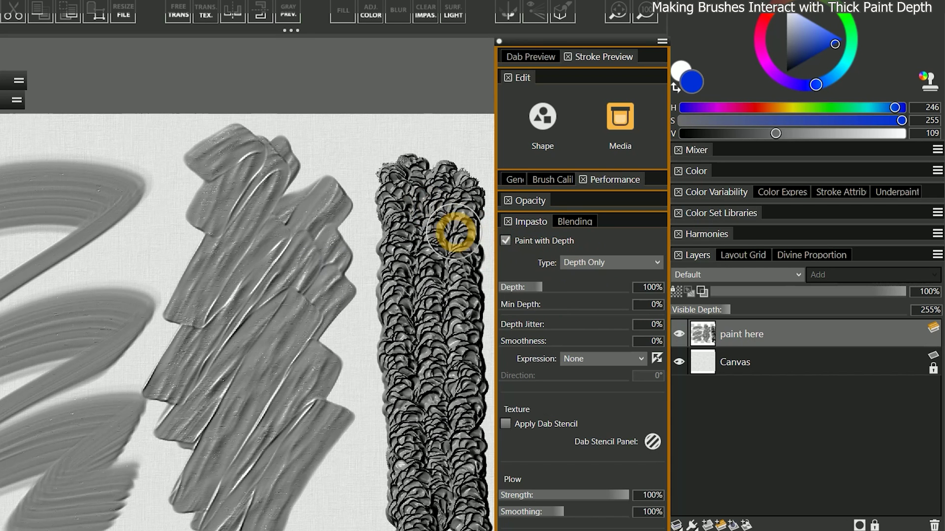
Step: Scrub two round smoothed, eroded patches into the dabbed column using Depth Only with Negative Depth
{"action": "mouse_move", "coordinate": [430, 225]}
{"action": "left_mouse_down"}
{"action": "mouse_move", "coordinate": [421, 221]}
{"action": "mouse_move", "coordinate": [450, 225]}
{"action": "left_mouse_up"}
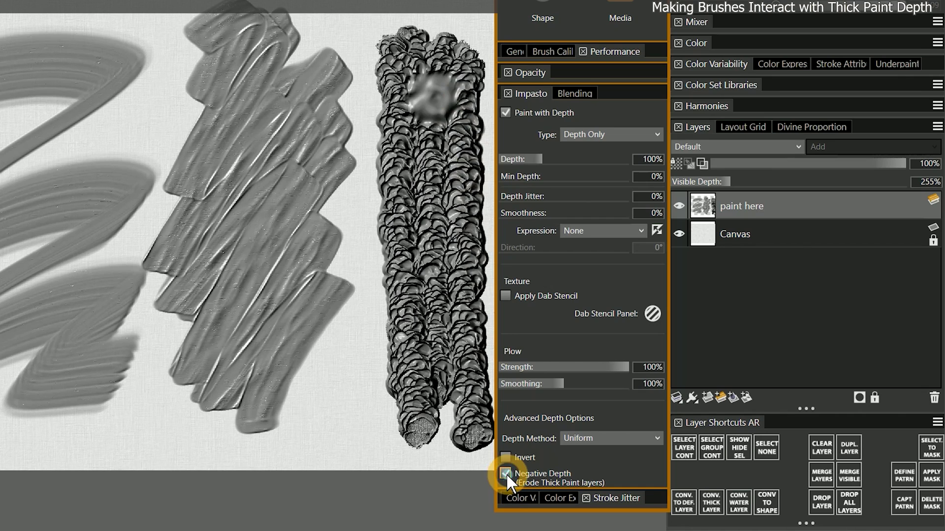
{"action": "left_click_drag", "start_coordinate": [418, 163], "coordinate": [426, 164]}
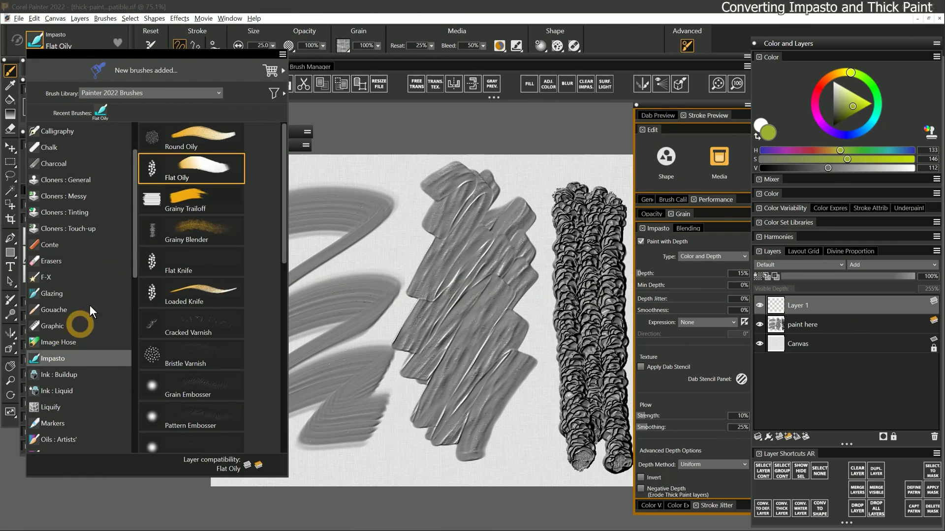
Step: Paint a green zigzag on Layer 1, add a new thick paint layer with another zigzag, and adjust Visible Depth
{"action": "left_click", "coordinate": [217, 170]}
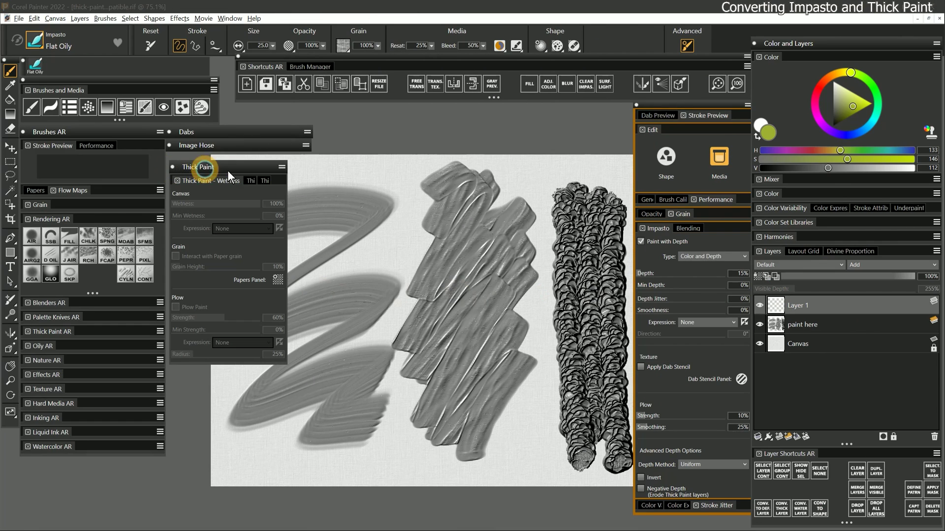
{"action": "mouse_move", "coordinate": [358, 242]}
{"action": "left_mouse_down"}
{"action": "mouse_move", "coordinate": [443, 219]}
{"action": "mouse_move", "coordinate": [453, 268]}
{"action": "mouse_move", "coordinate": [555, 334]}
{"action": "left_mouse_up"}
{"action": "left_click", "coordinate": [807, 306]}
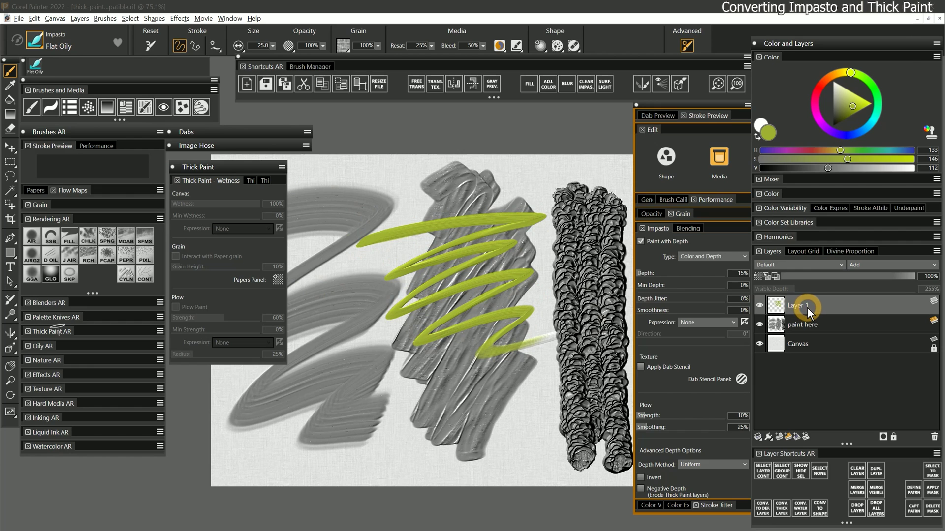
{"action": "left_click", "coordinate": [791, 435]}
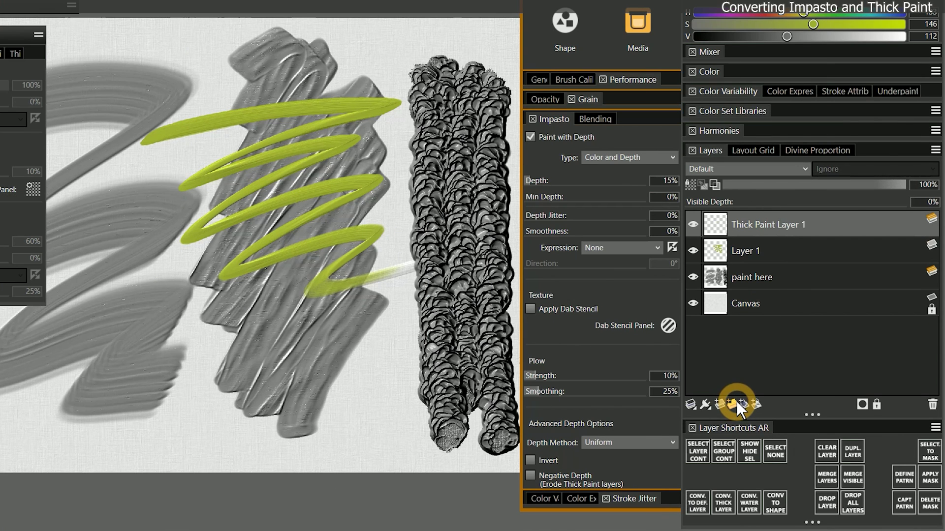
{"action": "mouse_move", "coordinate": [412, 105]}
{"action": "left_mouse_down"}
{"action": "mouse_move", "coordinate": [424, 97]}
{"action": "mouse_move", "coordinate": [474, 148]}
{"action": "mouse_move", "coordinate": [439, 241]}
{"action": "mouse_move", "coordinate": [449, 302]}
{"action": "mouse_move", "coordinate": [472, 315]}
{"action": "left_mouse_up"}
{"action": "left_click_drag", "start_coordinate": [744, 203], "coordinate": [795, 203]}
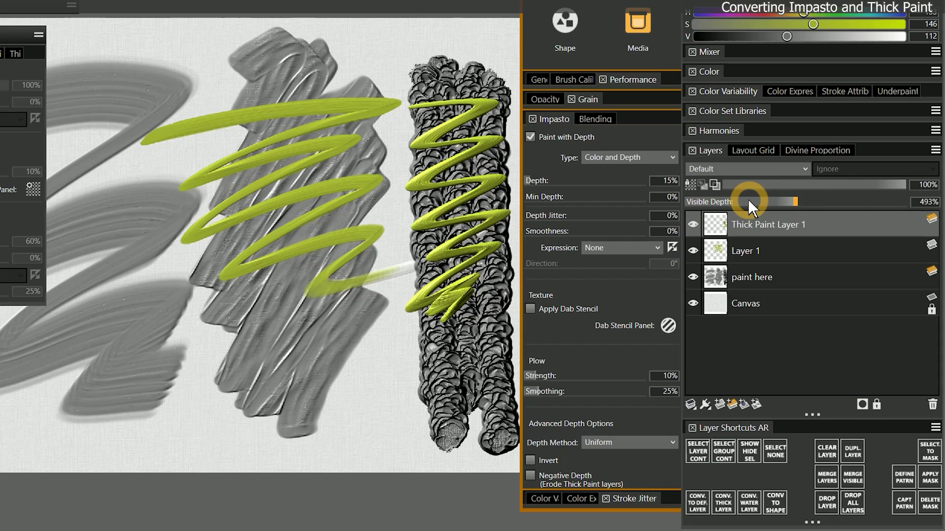
{"action": "mouse_move", "coordinate": [748, 199]}
{"action": "left_mouse_down"}
{"action": "mouse_move", "coordinate": [763, 199]}
{"action": "mouse_move", "coordinate": [736, 199]}
{"action": "left_mouse_up"}
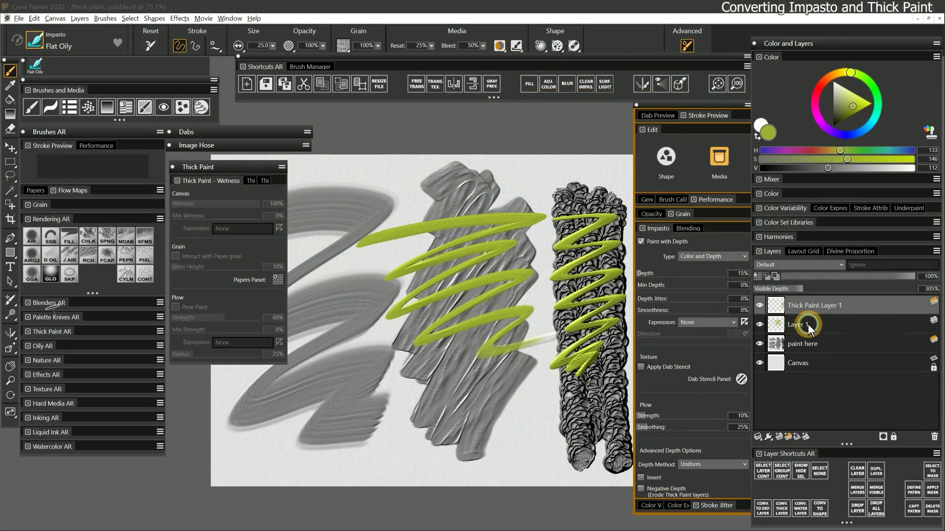
Step: Convert Layer 1 to a thick paint layer and confirm the conversion
{"action": "left_click", "coordinate": [808, 324]}
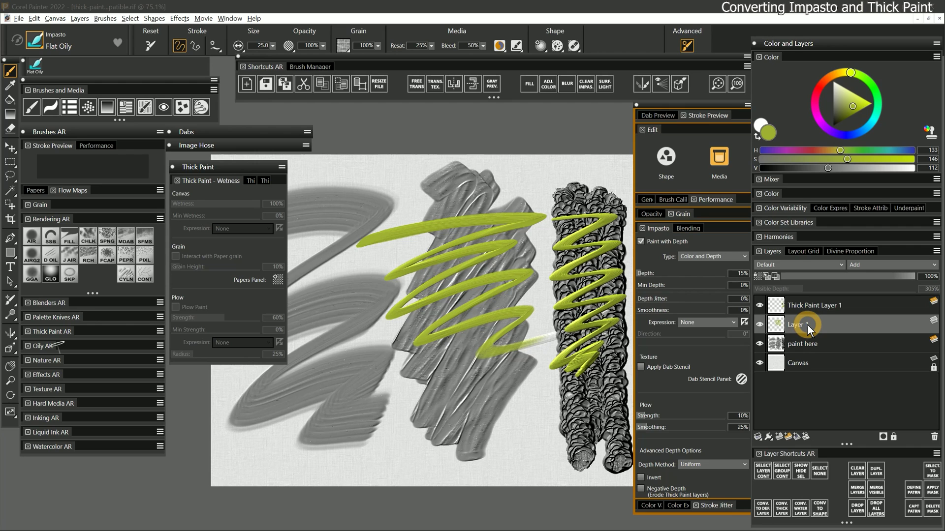
{"action": "right_click", "coordinate": [807, 323]}
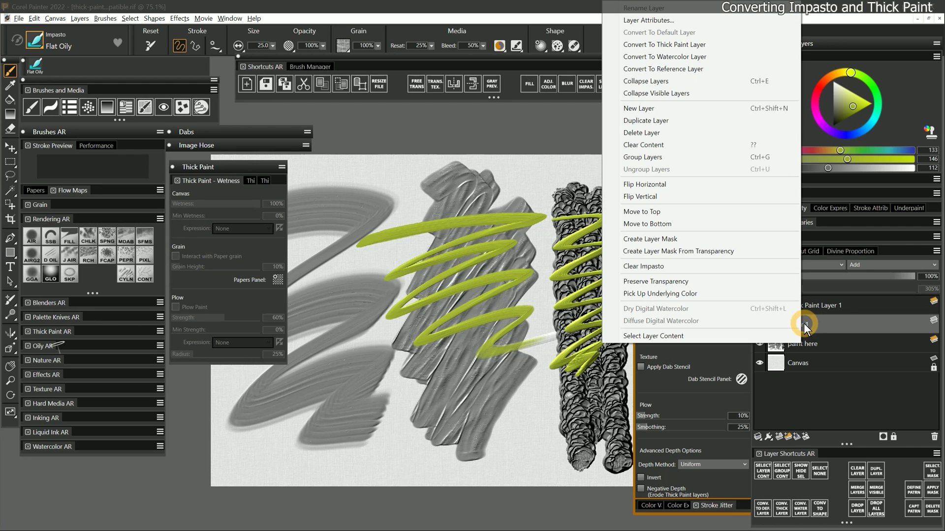
{"action": "left_click", "coordinate": [689, 44]}
{"action": "left_click", "coordinate": [515, 323]}
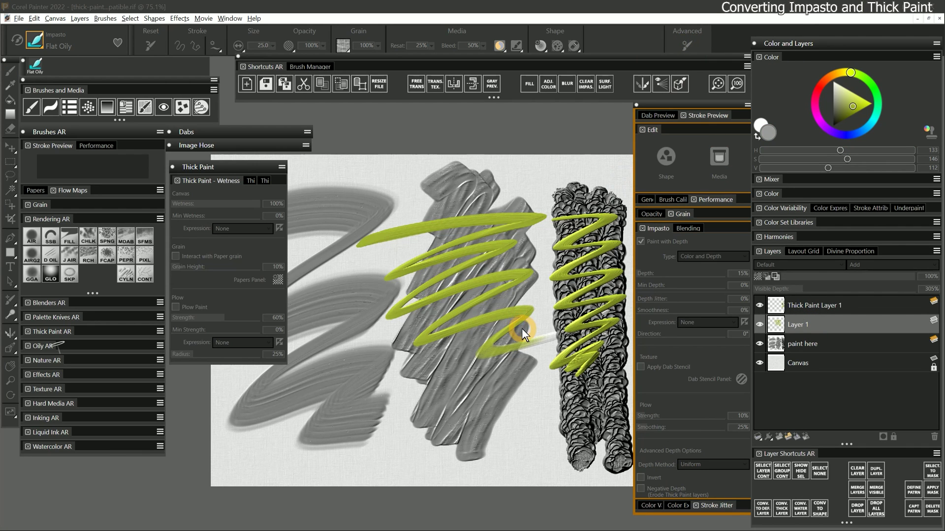
{"action": "left_click", "coordinate": [597, 260]}
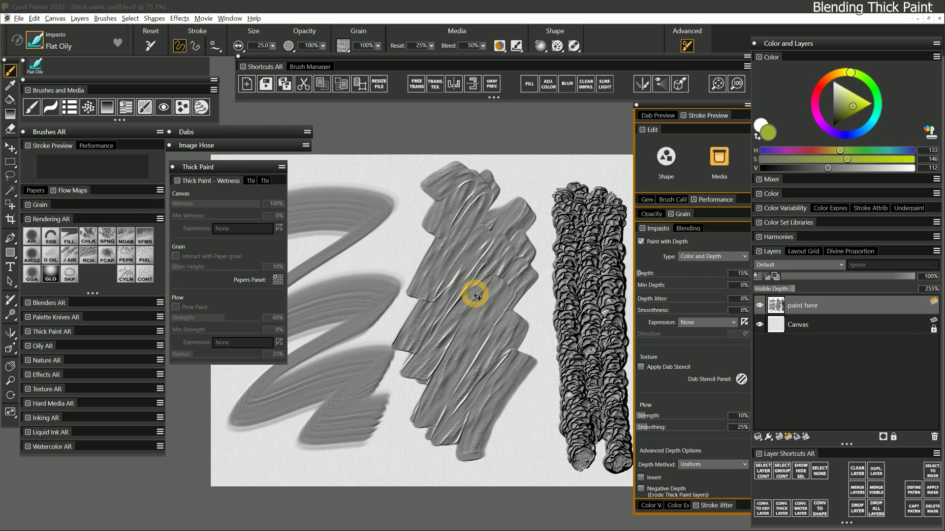
Step: Choose the Speckle Diffuse Blender from Blenders AR and test it on the thick strokes
{"action": "left_click", "coordinate": [48, 302]}
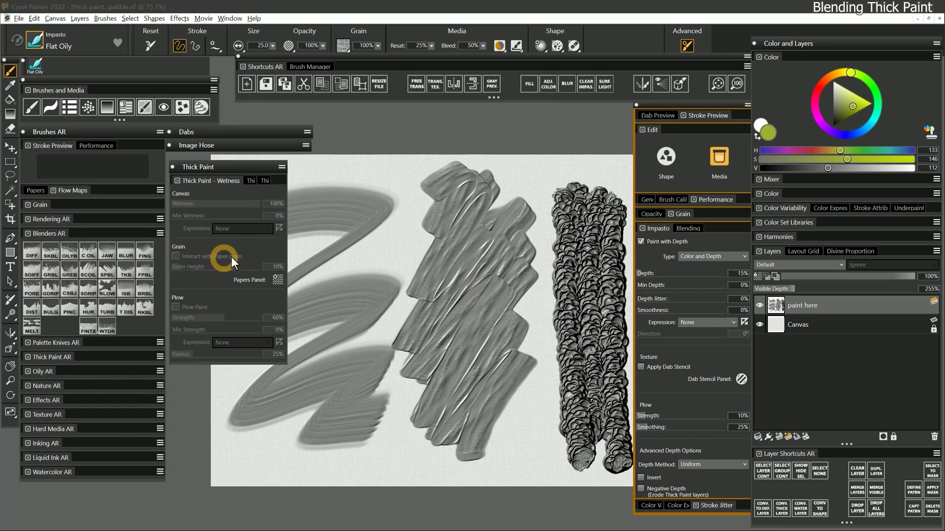
{"action": "mouse_move", "coordinate": [478, 224]}
{"action": "left_mouse_down"}
{"action": "mouse_move", "coordinate": [460, 224]}
{"action": "mouse_move", "coordinate": [609, 223]}
{"action": "mouse_move", "coordinate": [445, 240]}
{"action": "mouse_move", "coordinate": [577, 235]}
{"action": "mouse_move", "coordinate": [474, 261]}
{"action": "mouse_move", "coordinate": [604, 265]}
{"action": "mouse_move", "coordinate": [432, 284]}
{"action": "mouse_move", "coordinate": [578, 273]}
{"action": "mouse_move", "coordinate": [521, 285]}
{"action": "mouse_move", "coordinate": [521, 300]}
{"action": "mouse_move", "coordinate": [562, 312]}
{"action": "left_mouse_up"}
Step: Undo the Speckle and Coarse Oily Blender smears, then blend a soft patch with Just Add Water AR
{"action": "key", "text": "ctrl+z"}
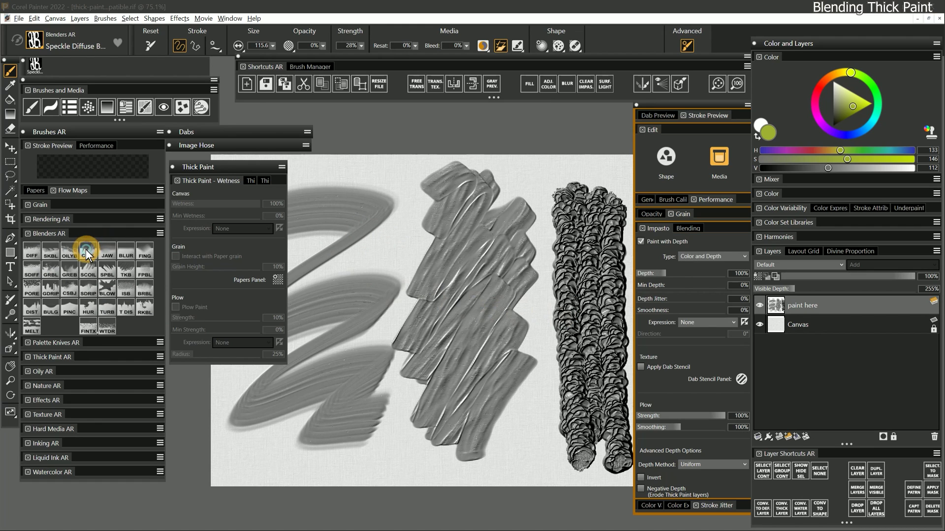
{"action": "left_click", "coordinate": [86, 249]}
{"action": "mouse_move", "coordinate": [382, 255]}
{"action": "left_mouse_down"}
{"action": "mouse_move", "coordinate": [532, 250]}
{"action": "mouse_move", "coordinate": [405, 273]}
{"action": "mouse_move", "coordinate": [577, 262]}
{"action": "mouse_move", "coordinate": [480, 281]}
{"action": "mouse_move", "coordinate": [507, 292]}
{"action": "mouse_move", "coordinate": [559, 290]}
{"action": "mouse_move", "coordinate": [473, 313]}
{"action": "mouse_move", "coordinate": [616, 327]}
{"action": "mouse_move", "coordinate": [502, 350]}
{"action": "mouse_move", "coordinate": [518, 361]}
{"action": "mouse_move", "coordinate": [577, 353]}
{"action": "mouse_move", "coordinate": [571, 378]}
{"action": "mouse_move", "coordinate": [603, 340]}
{"action": "mouse_move", "coordinate": [611, 372]}
{"action": "mouse_move", "coordinate": [593, 394]}
{"action": "left_mouse_up"}
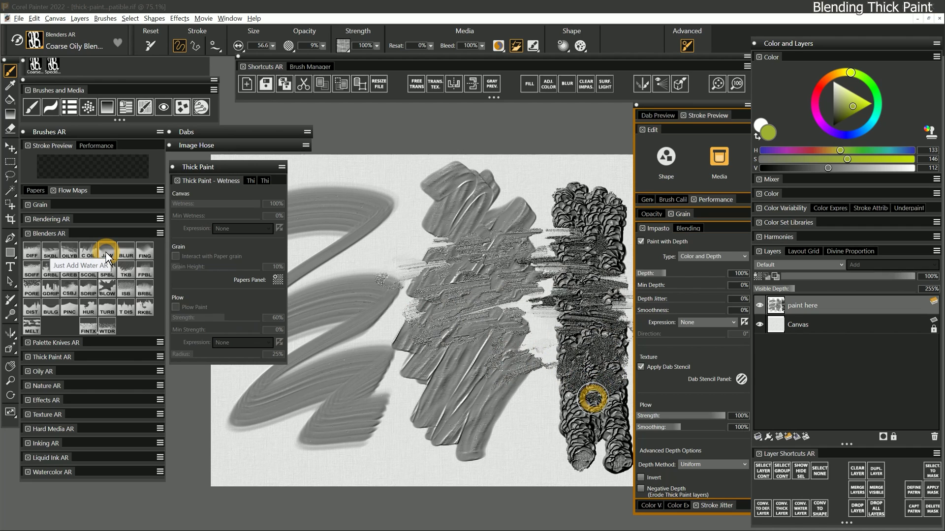
{"action": "key", "text": "ctrl+z"}
{"action": "left_click", "coordinate": [106, 256]}
{"action": "mouse_move", "coordinate": [424, 237]}
{"action": "left_mouse_down"}
{"action": "mouse_move", "coordinate": [415, 261]}
{"action": "mouse_move", "coordinate": [442, 262]}
{"action": "mouse_move", "coordinate": [431, 232]}
{"action": "mouse_move", "coordinate": [407, 245]}
{"action": "mouse_move", "coordinate": [420, 274]}
{"action": "mouse_move", "coordinate": [452, 262]}
{"action": "mouse_move", "coordinate": [428, 234]}
{"action": "mouse_move", "coordinate": [403, 253]}
{"action": "mouse_move", "coordinate": [441, 290]}
{"action": "left_mouse_up"}
Step: Blend a soft patch at 0% Visible Depth, restore full depth, and select Smooth Palette Knife AR
{"action": "left_click", "coordinate": [792, 289]}
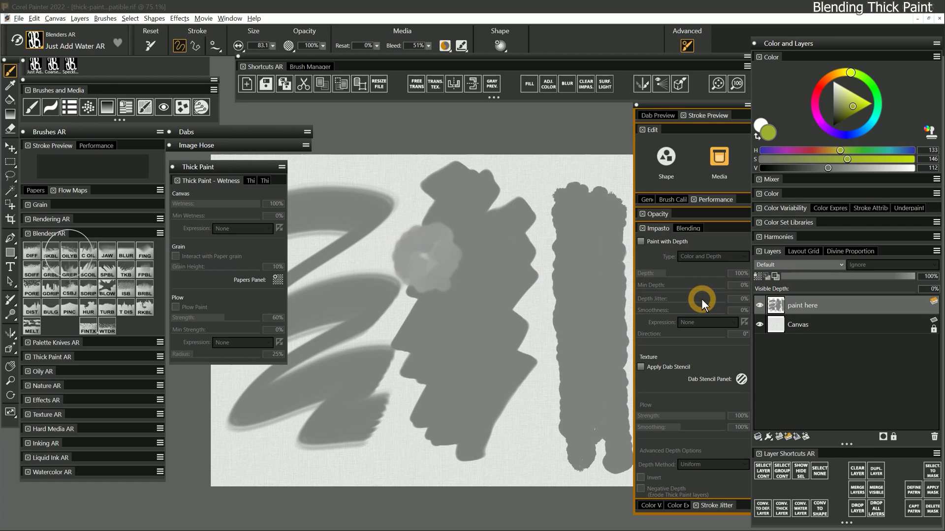
{"action": "mouse_move", "coordinate": [418, 246]}
{"action": "left_mouse_down"}
{"action": "mouse_move", "coordinate": [387, 248]}
{"action": "mouse_move", "coordinate": [407, 267]}
{"action": "mouse_move", "coordinate": [432, 210]}
{"action": "mouse_move", "coordinate": [458, 281]}
{"action": "mouse_move", "coordinate": [435, 284]}
{"action": "left_mouse_up"}
{"action": "left_click", "coordinate": [786, 288]}
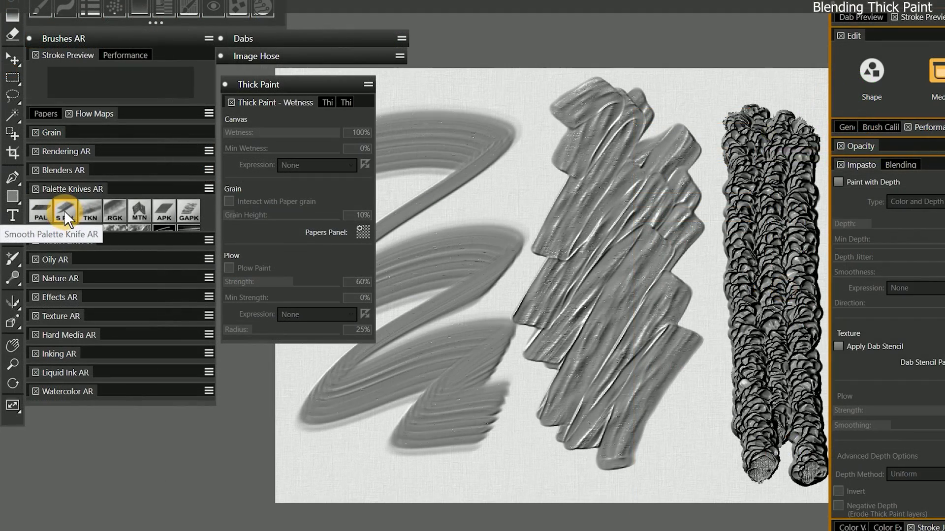
{"action": "left_click", "coordinate": [63, 212]}
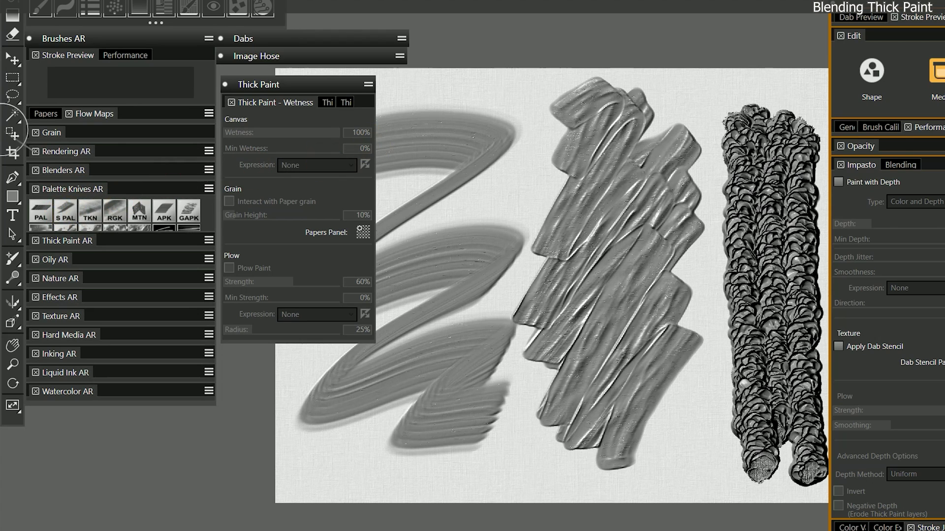